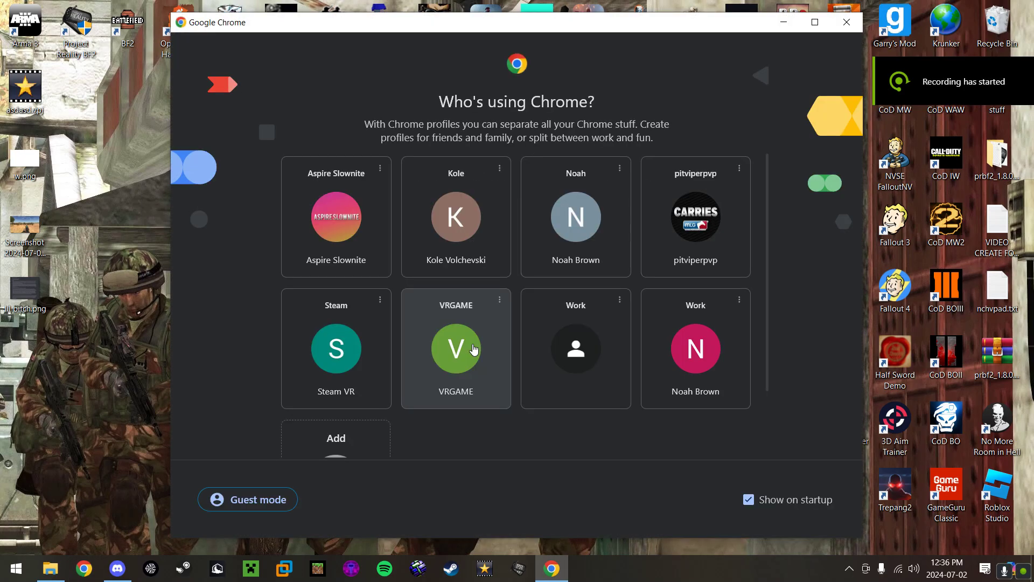
Step: Open realitymod.com in Chrome and go to the site's DOWNLOADS page
click(729, 208)
text(rea)
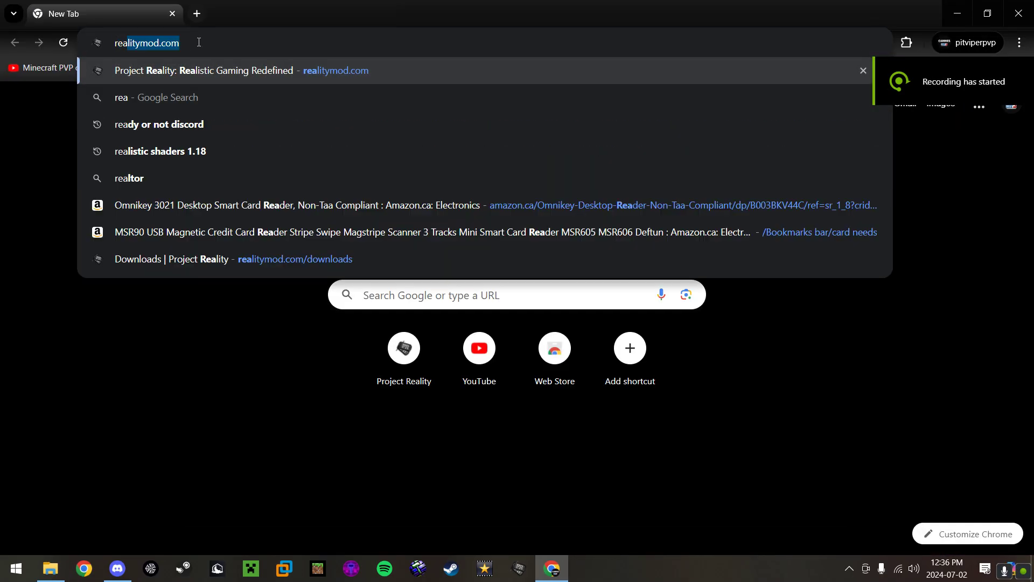
key(Return)
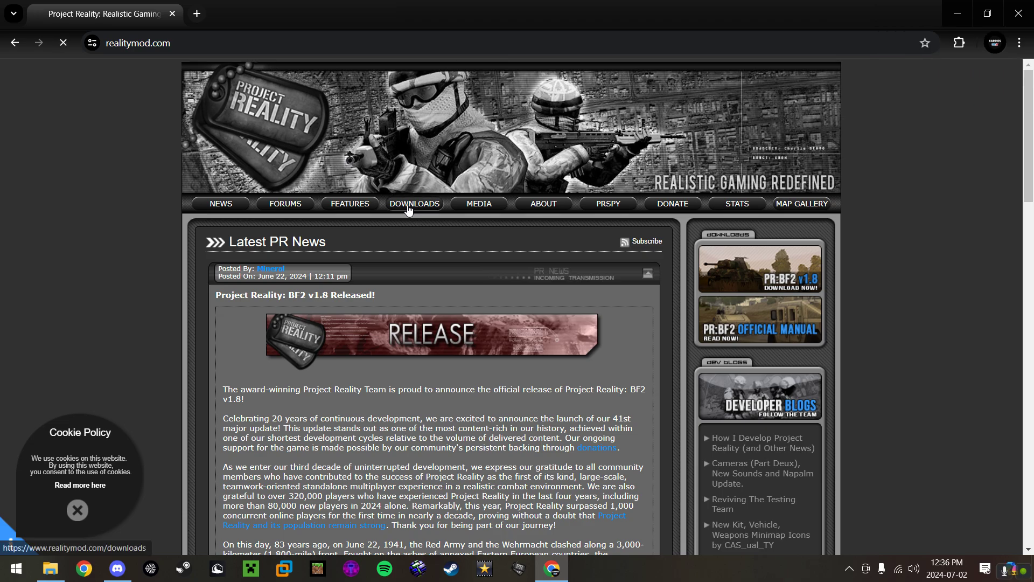
click(409, 211)
Step: Reveal the download mirrors for the PR:BF2 v1.8.0.0 Full Client, then minimize Chrome
scroll(524, 315, down, 3)
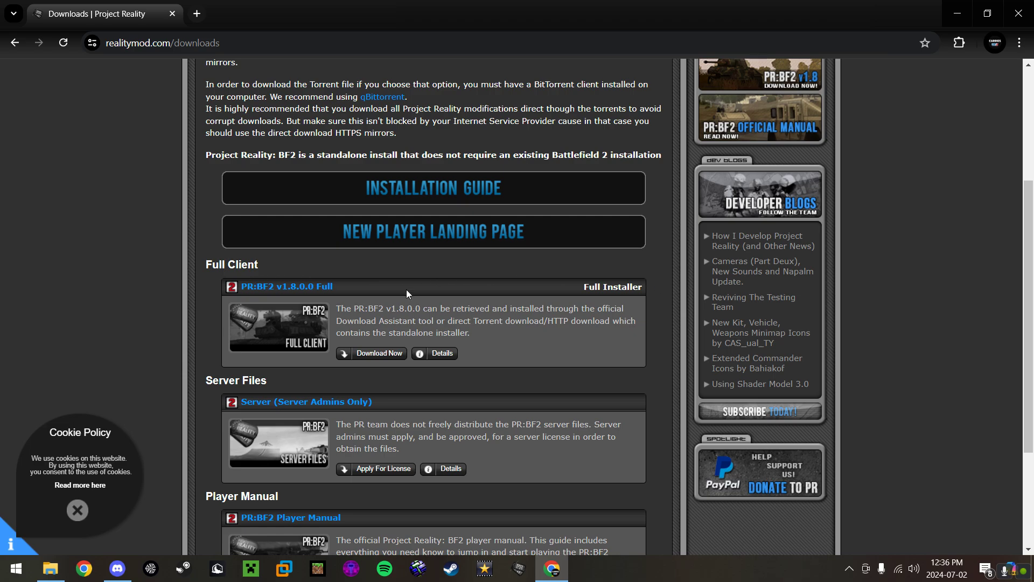
click(371, 353)
scroll(554, 319, down, 3)
scroll(530, 279, up, 2)
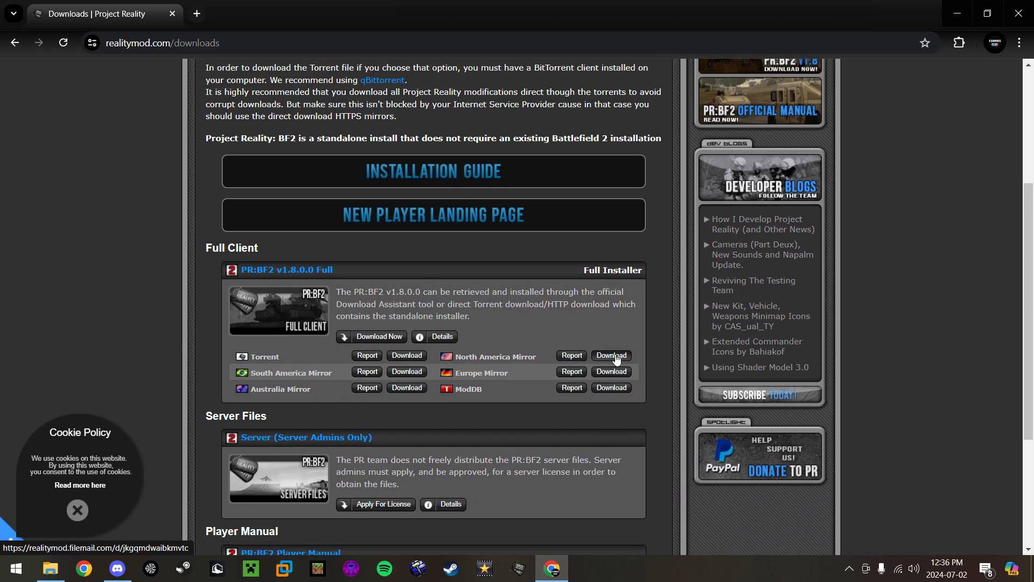
click(959, 12)
Step: Look through the Downloads folder and the Recycle Bin in File Explorer, closing each afterwards
key(super+e)
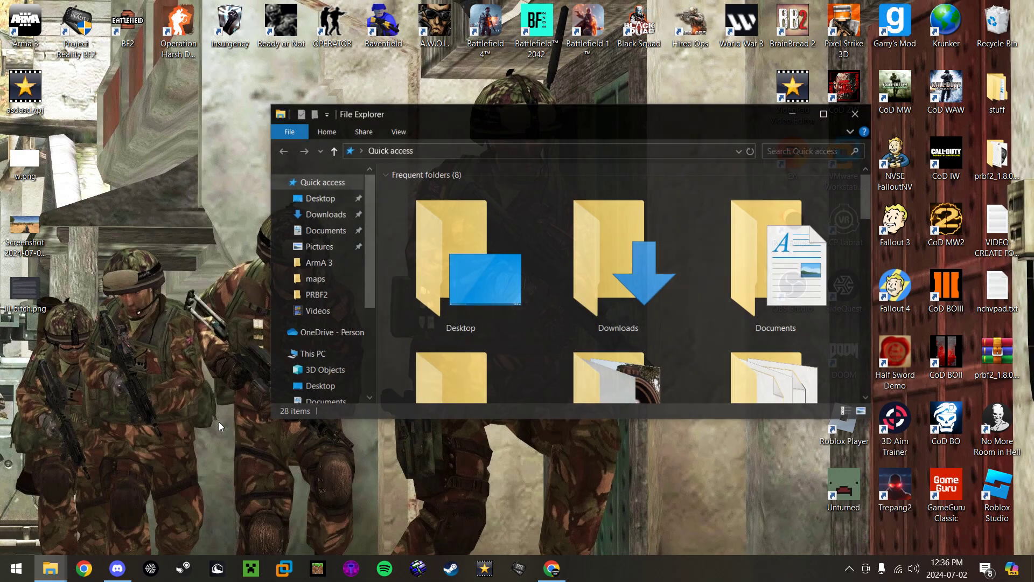
click(336, 215)
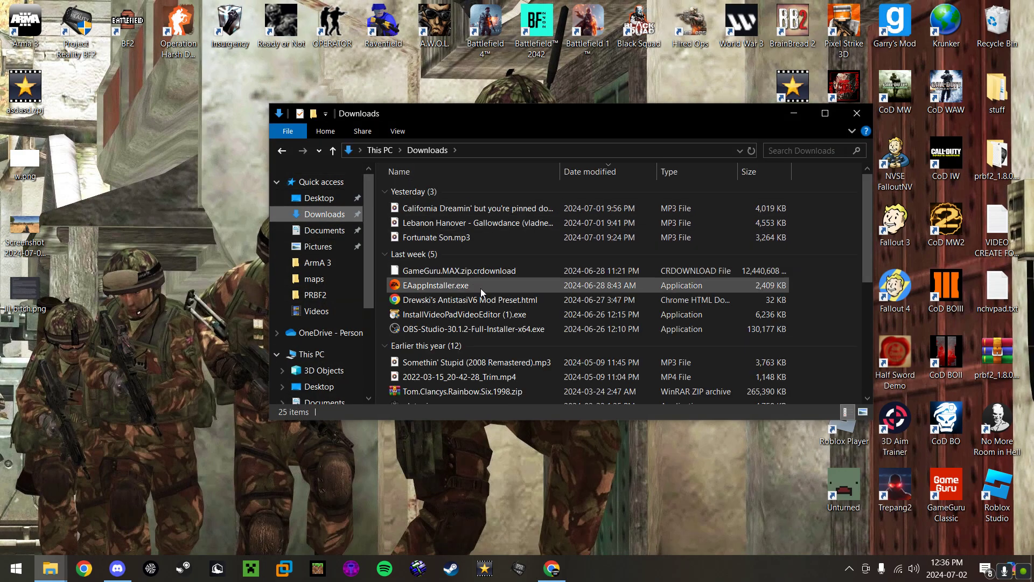
click(856, 113)
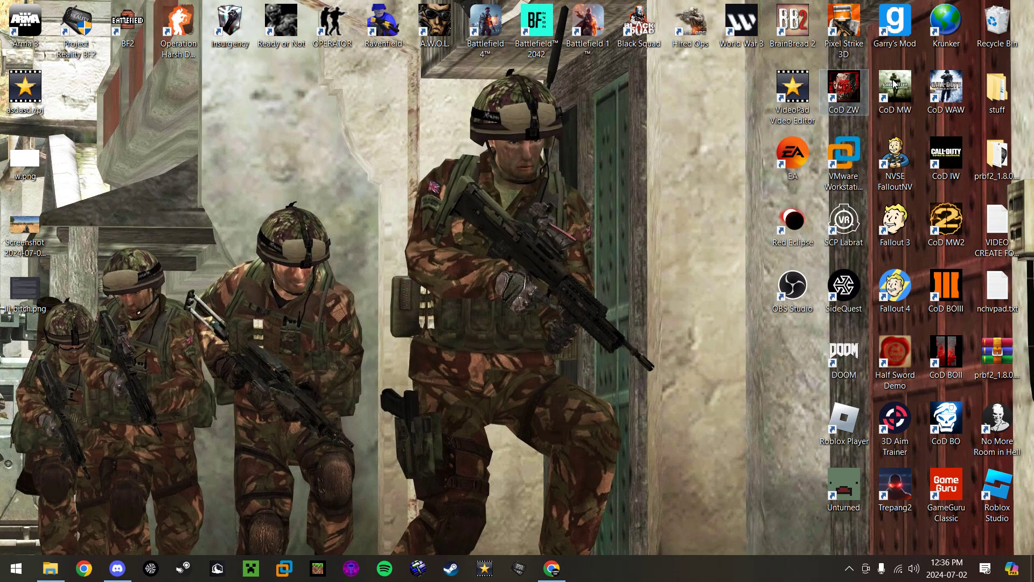
double_click(994, 21)
click(875, 125)
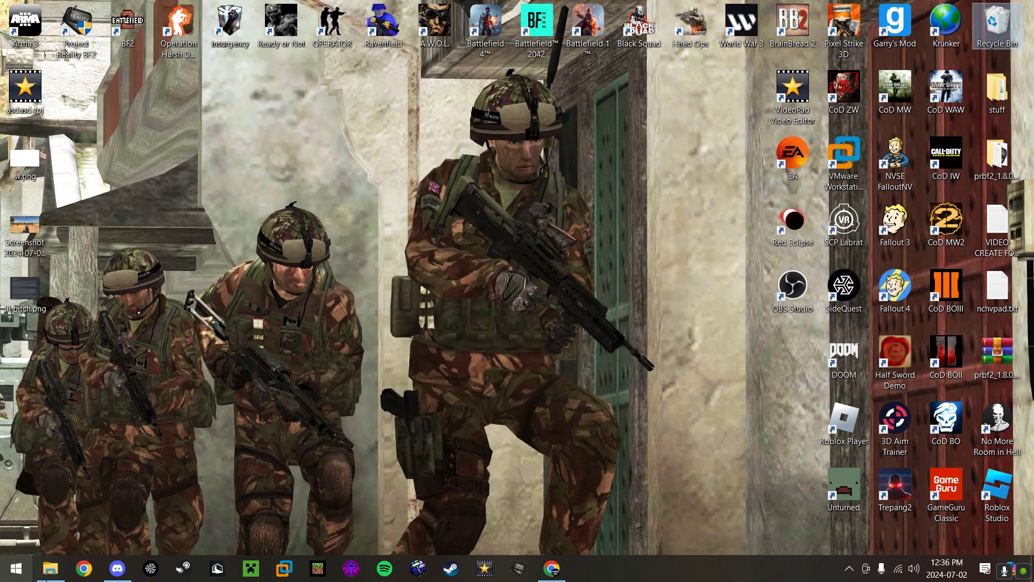
Step: Start downloading prbf2_1.8.0.0_full.zip from the North America mirror
click(551, 568)
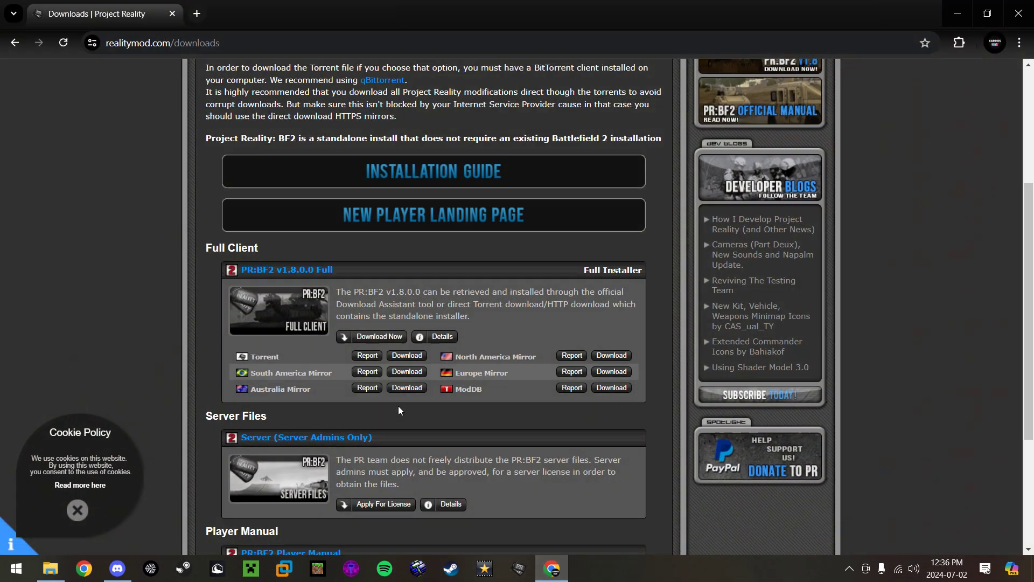
click(603, 362)
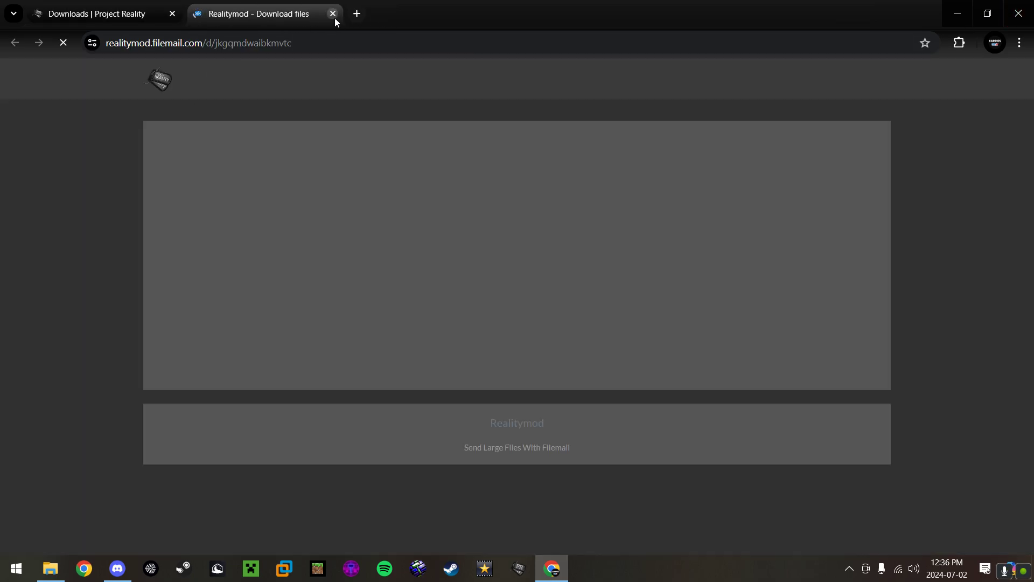
click(503, 285)
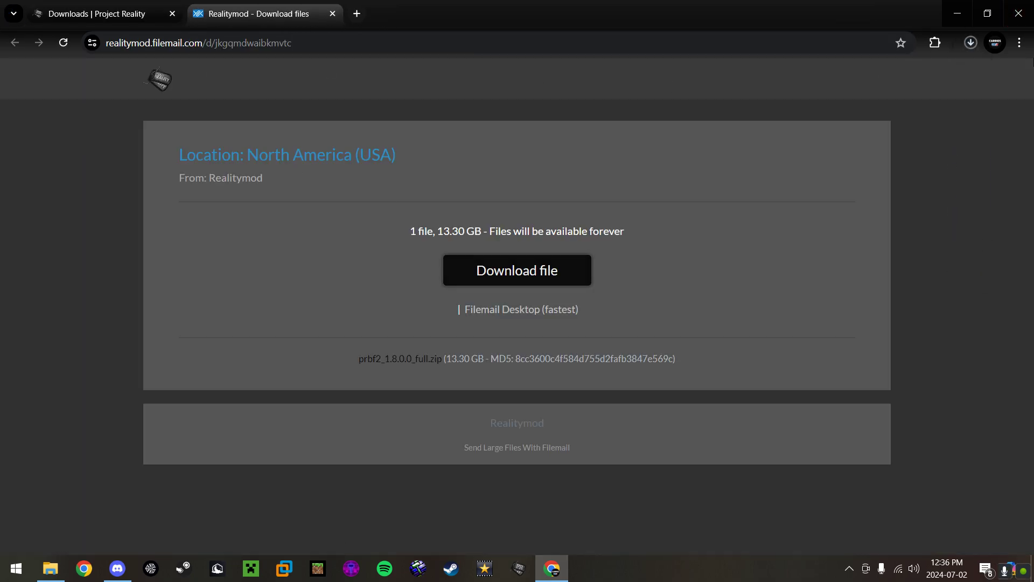
Step: Cancel the prbf2_1.8.0.0_full.zip download in Chrome's download history and close the browser
click(970, 42)
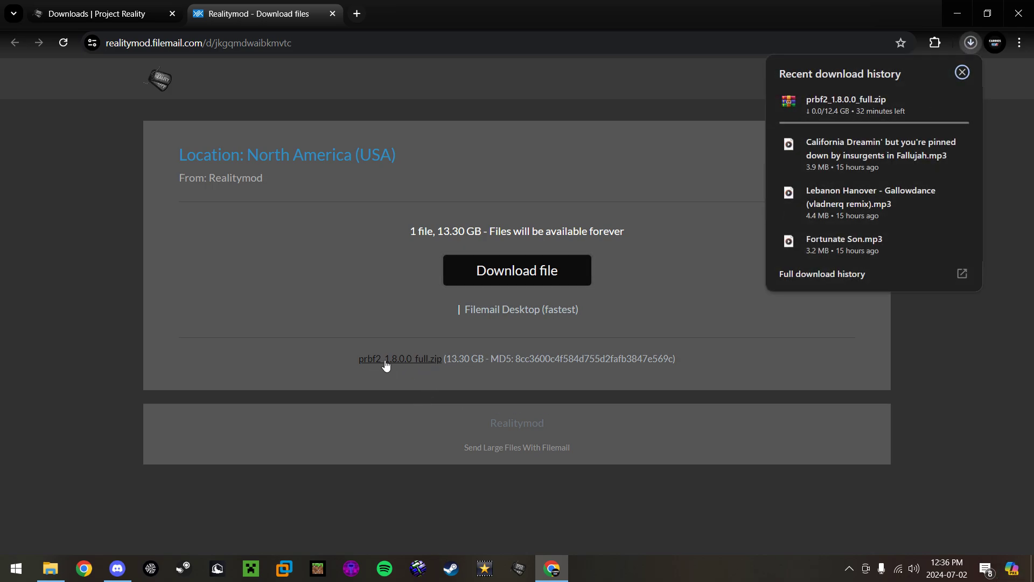
mouse_move(920, 115)
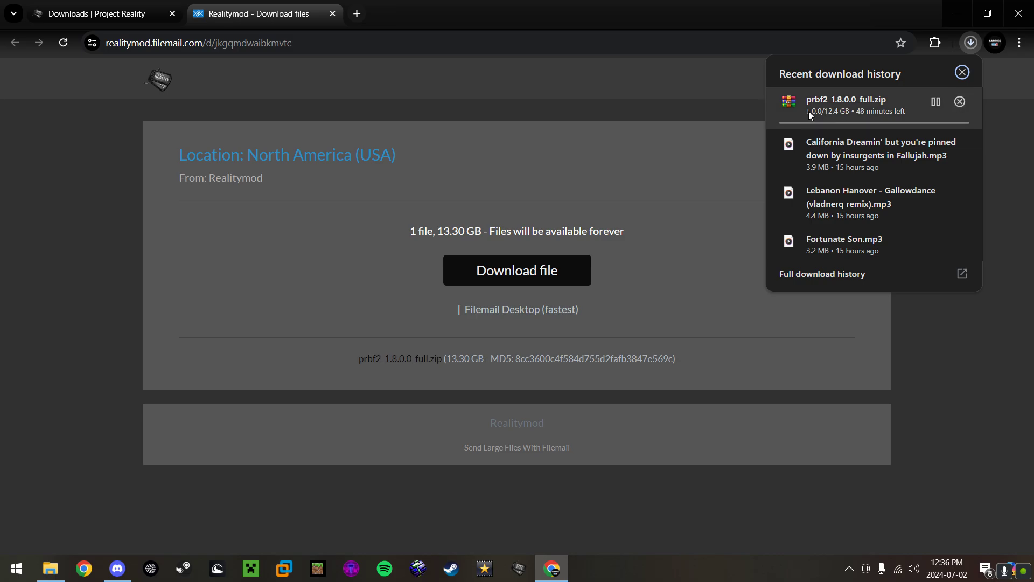
click(959, 101)
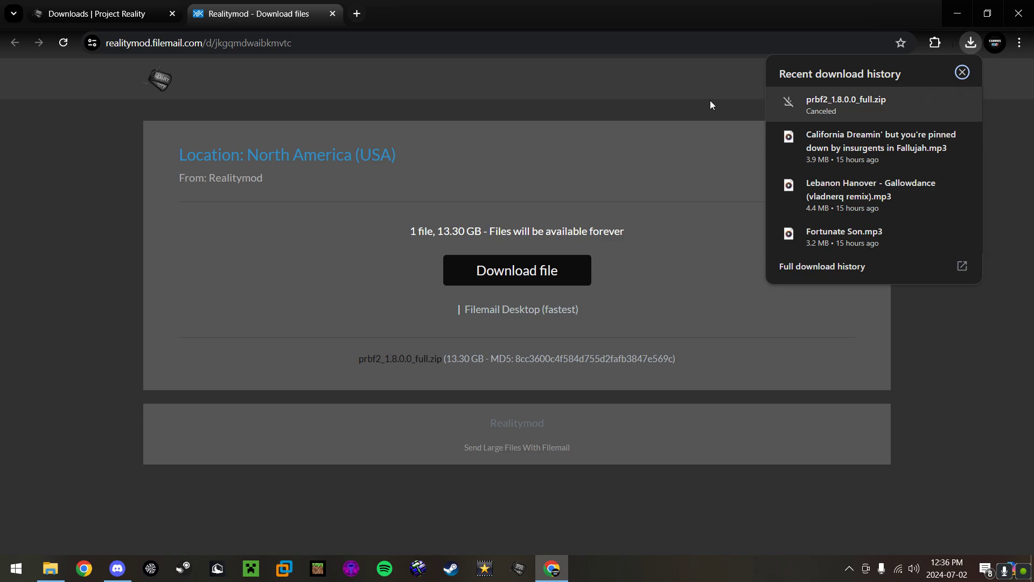
click(601, 155)
click(1018, 13)
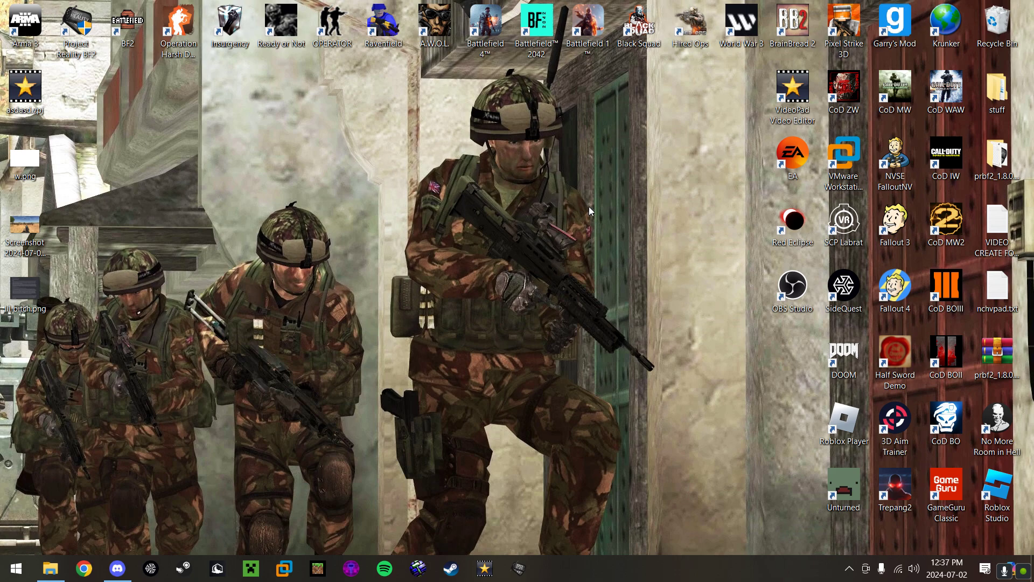
Step: Move the prbf2_1.8.0.0_full folder to mid-desktop, open it, and run setup.exe with admin approval
mouse_move(996, 156)
mouse_down()
mouse_move(515, 159)
mouse_move(494, 148)
mouse_move(385, 162)
mouse_up()
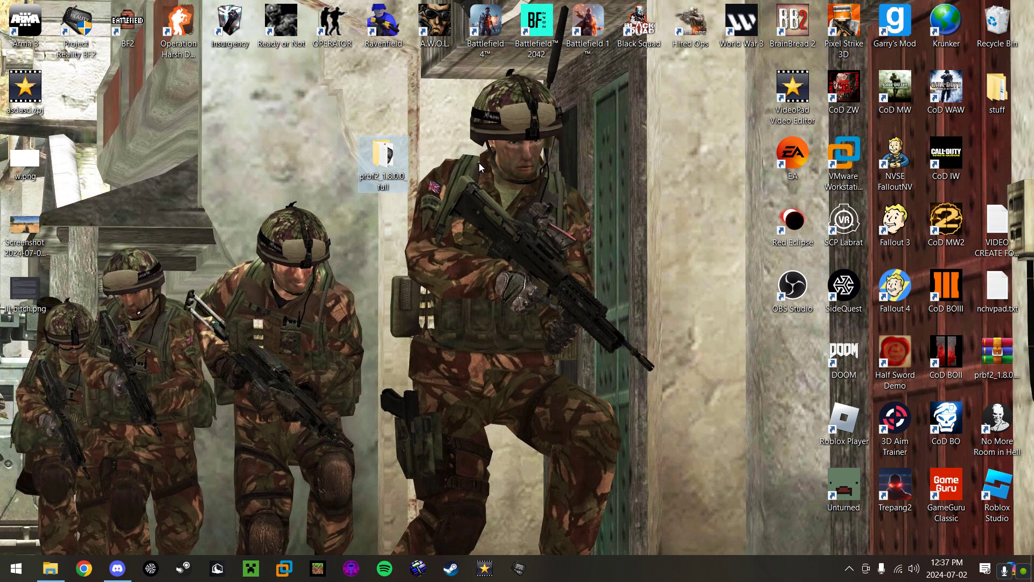
double_click(383, 159)
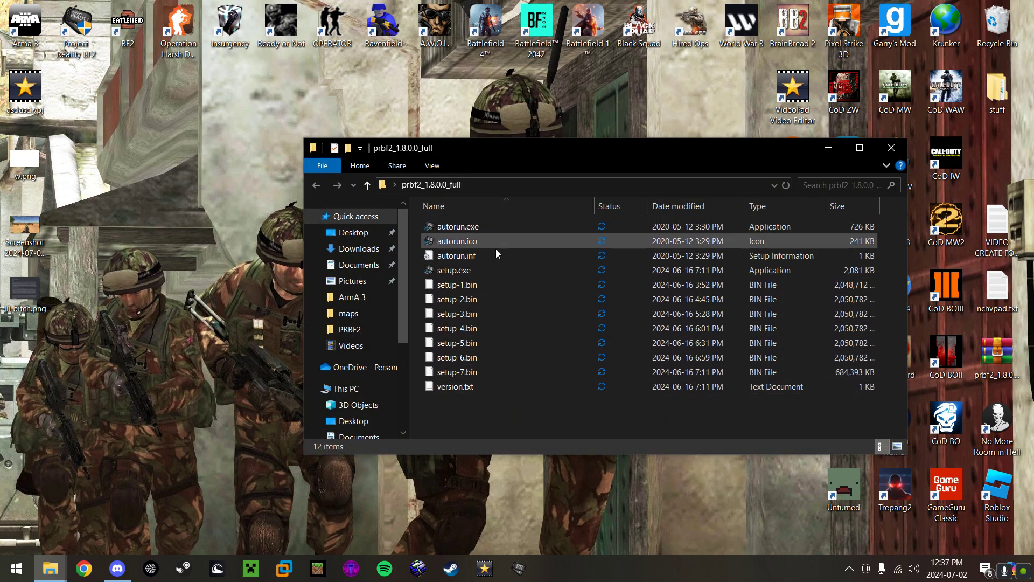
click(466, 271)
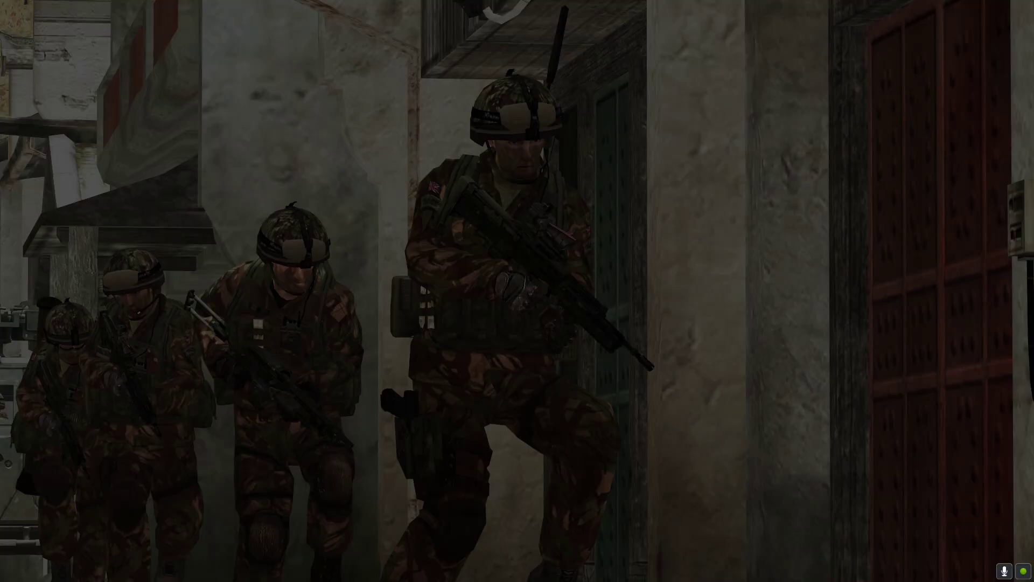
click(471, 380)
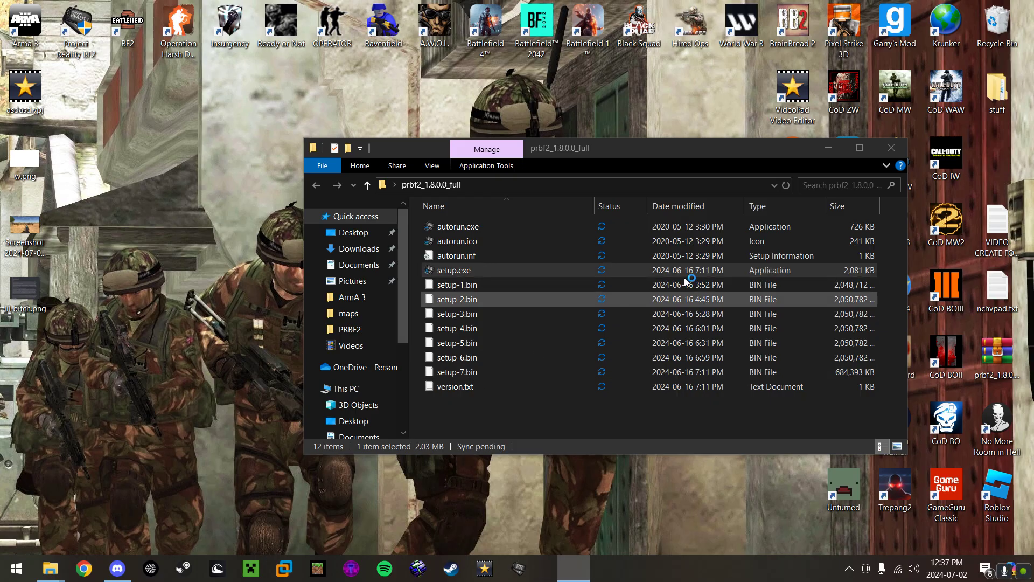
Step: Accept the licence agreement, advance to Select Destination Location, then cancel the setup
click(891, 148)
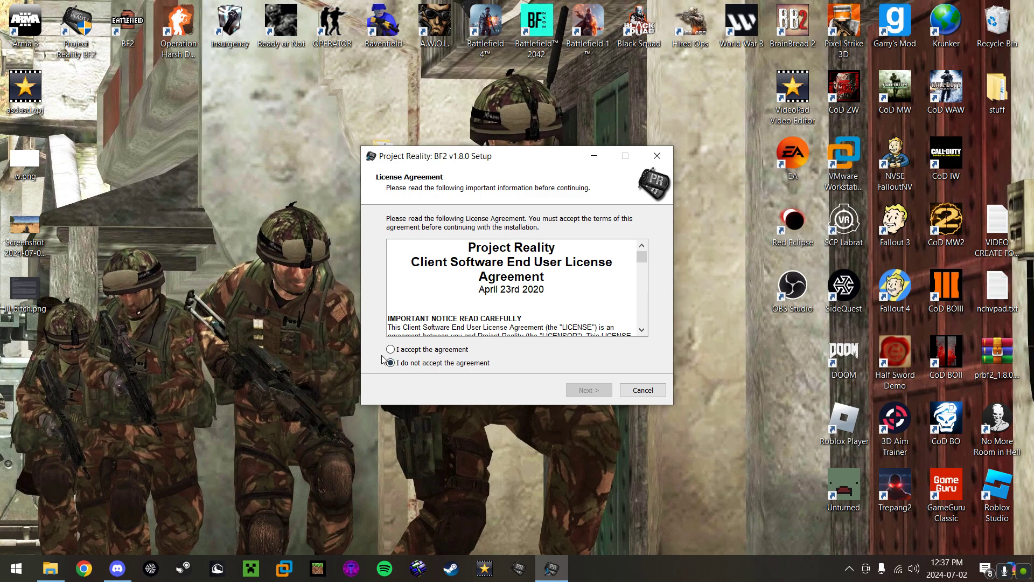
click(401, 350)
drag(641, 257, 641, 354)
click(605, 393)
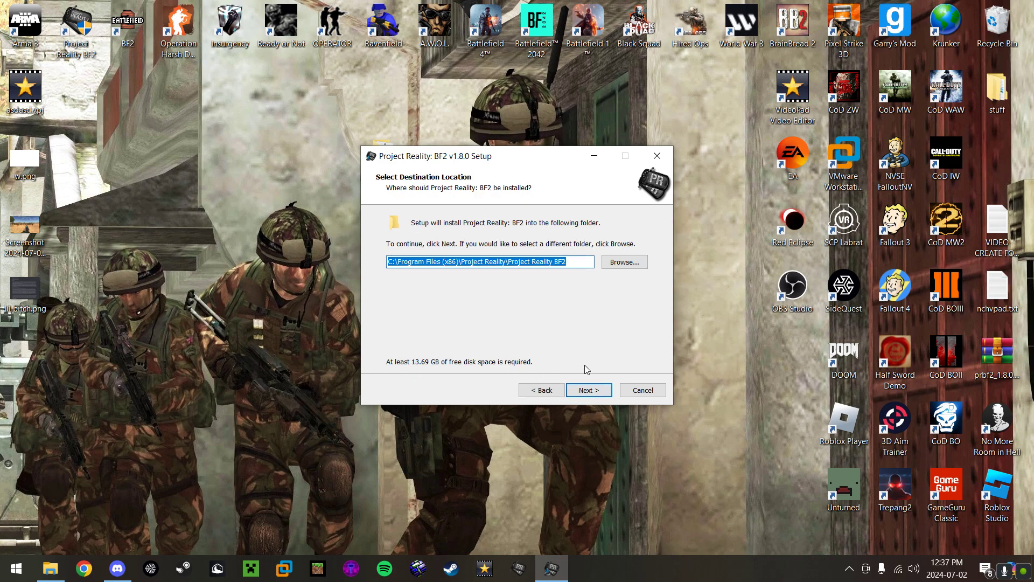
click(655, 395)
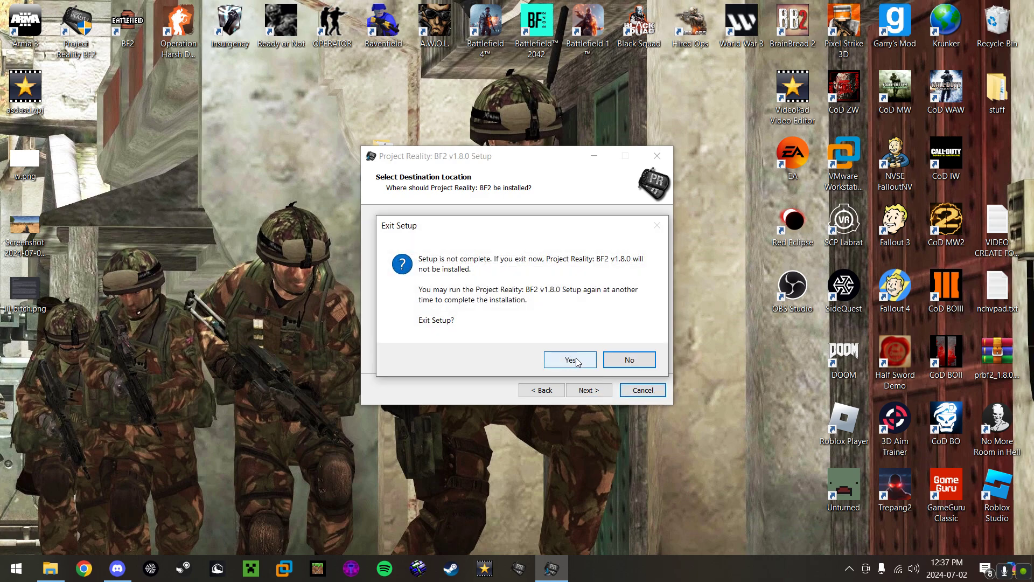
Step: Confirm exiting setup, move the Project Reality BF2 shortcut to mid-desktop, and launch it as administrator
click(572, 361)
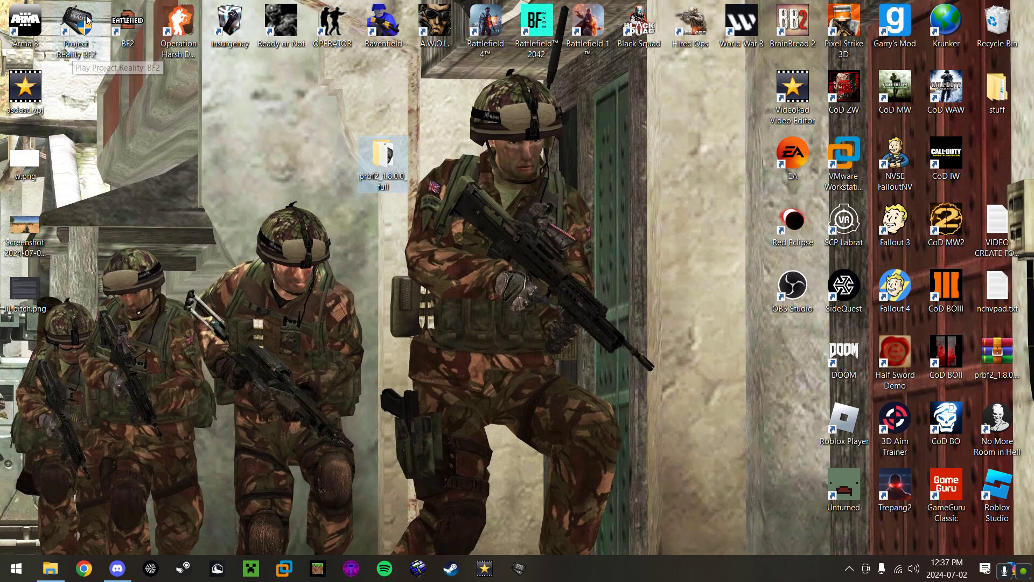
drag(76, 24, 476, 234)
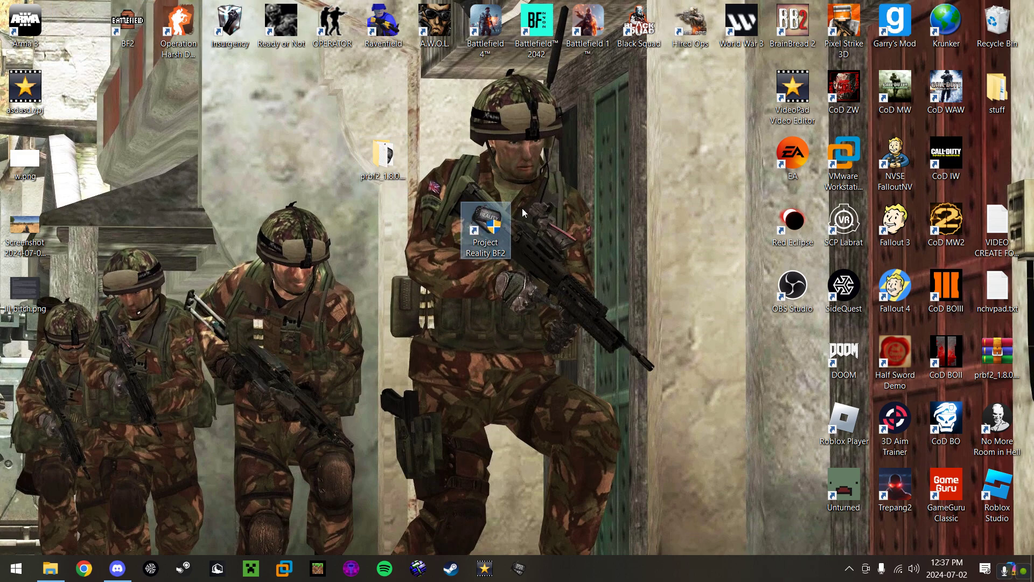
double_click(497, 220)
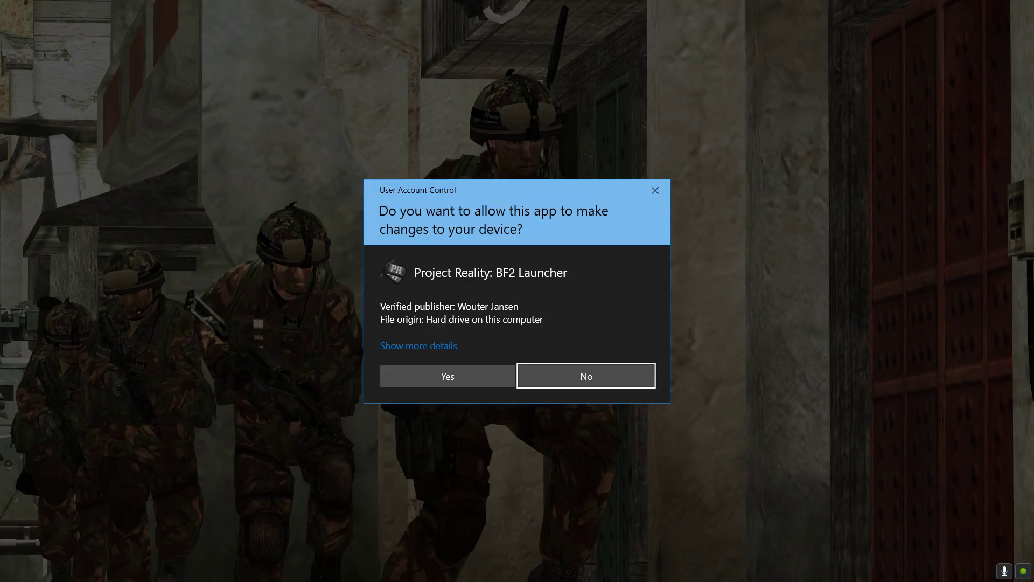
click(440, 377)
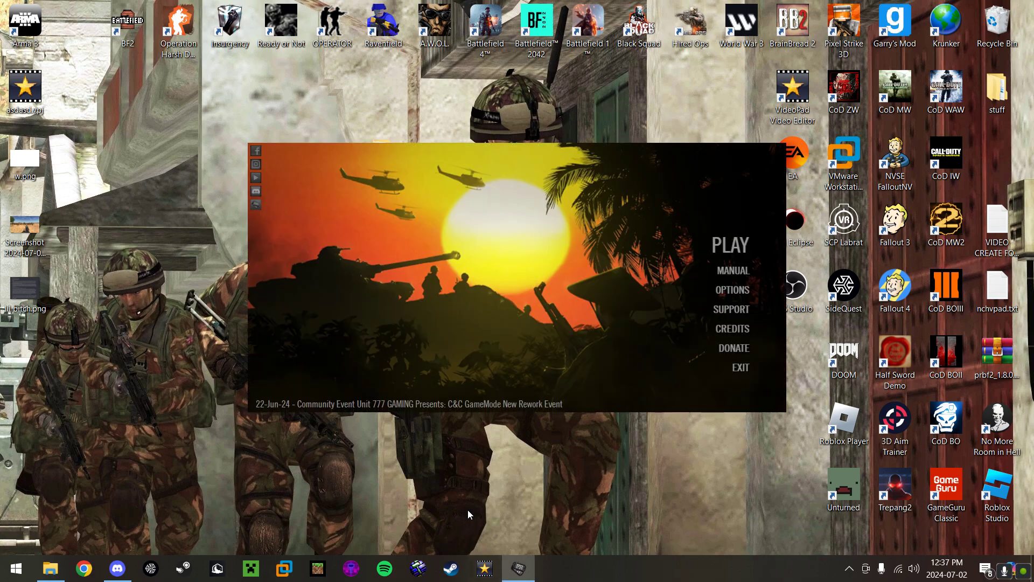
Step: Minimize the Steam library window and start the game with the launcher's PLAY button
click(452, 568)
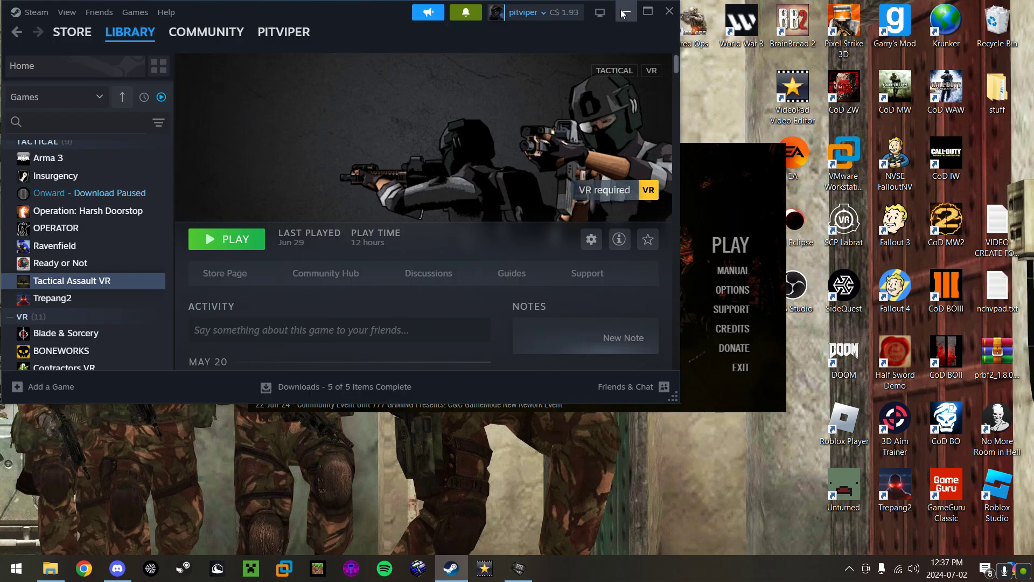
click(626, 12)
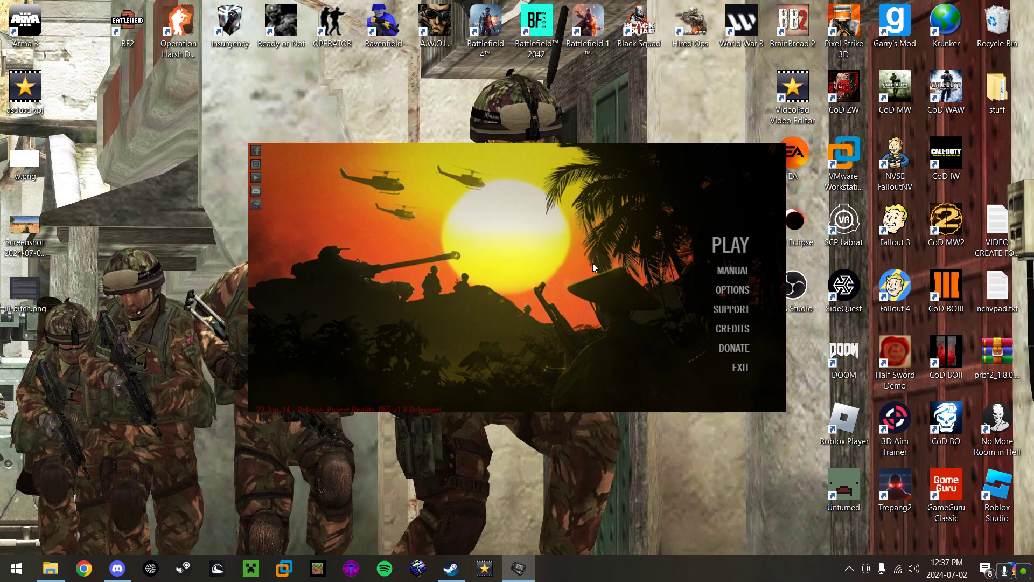
click(732, 243)
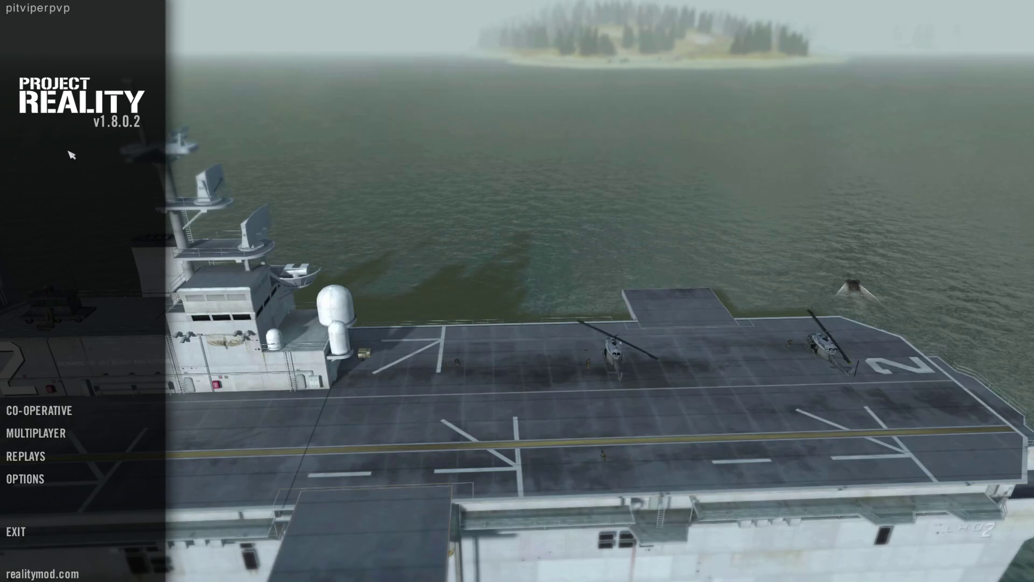
Step: Open CO-OPERATIVE, back out and reopen it, then choose CREATE LOCAL for a local co-op server
click(32, 416)
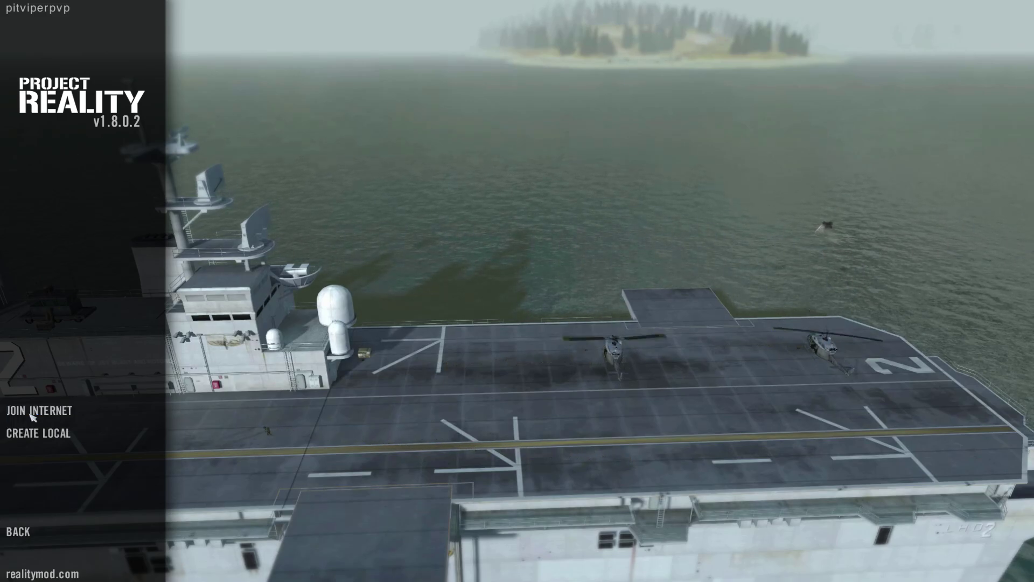
click(36, 529)
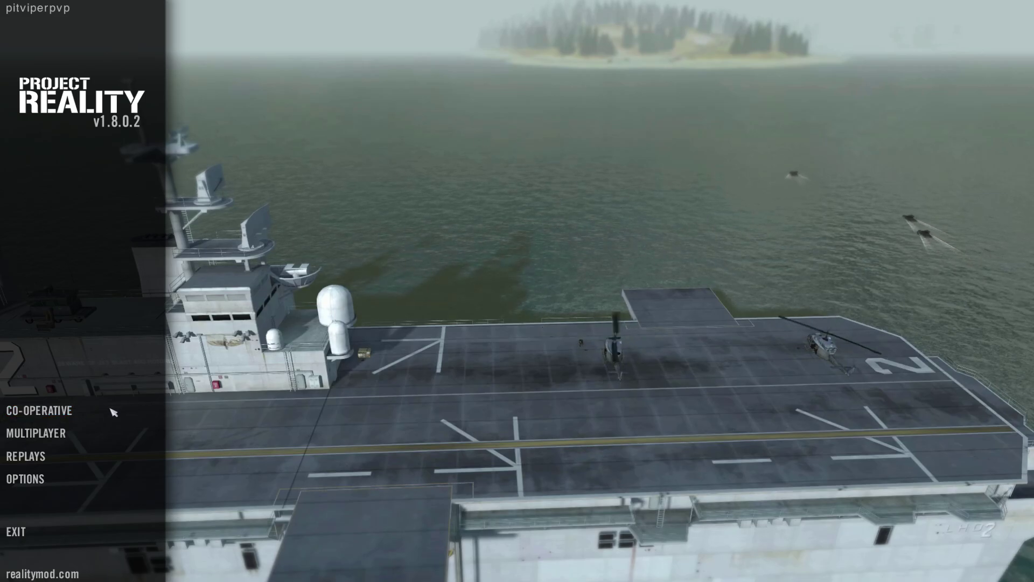
click(86, 409)
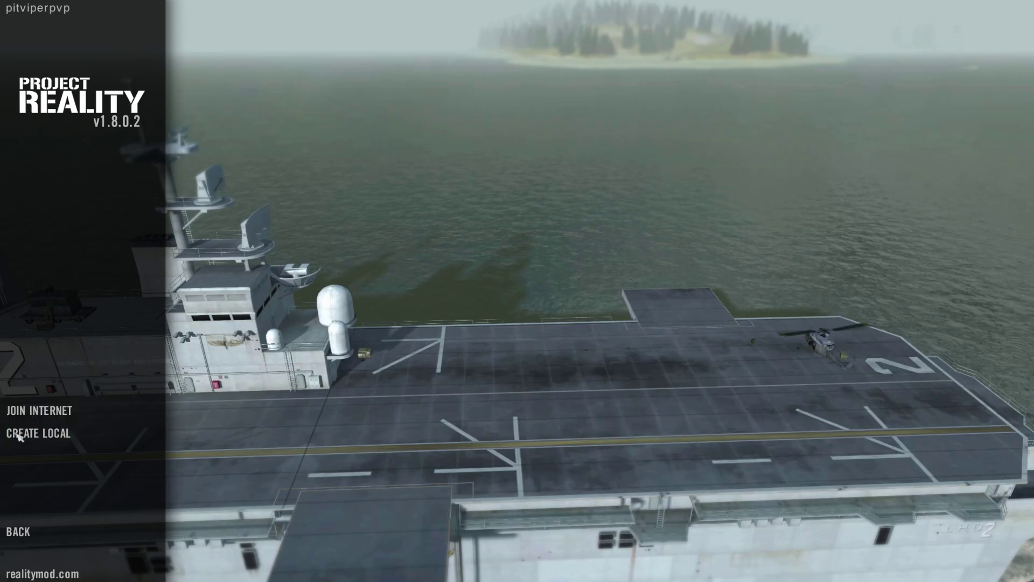
click(18, 437)
Step: Dismiss the unsupported-local-co-op message, preview the Al Basrah - Std map, and return to the main menu
click(698, 345)
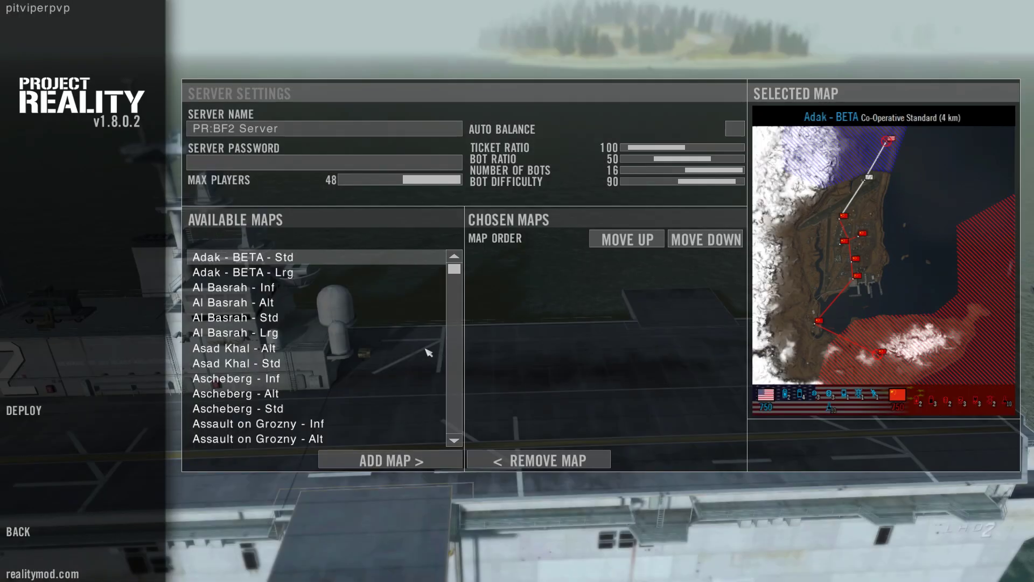
click(300, 320)
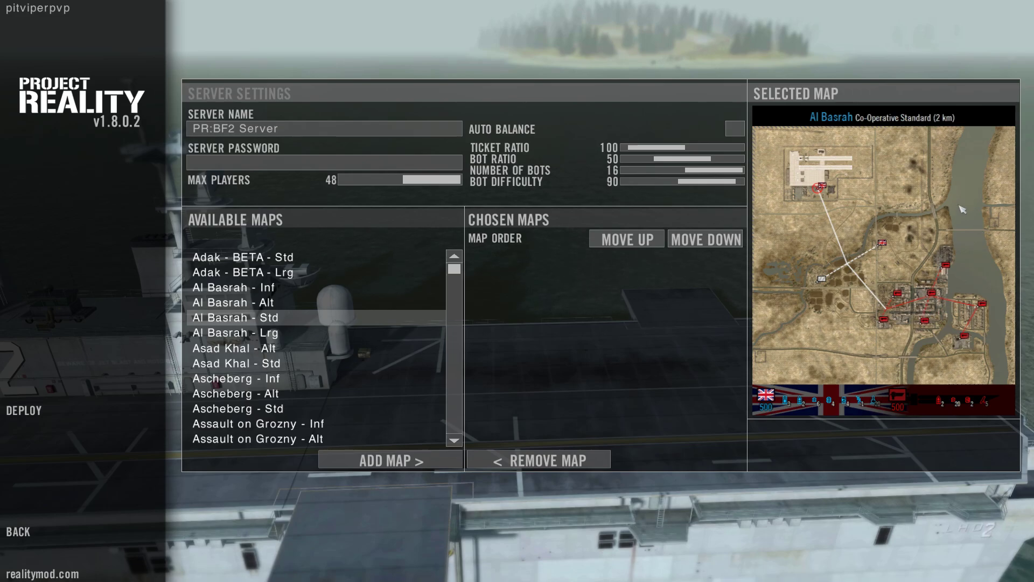
click(18, 531)
click(18, 531)
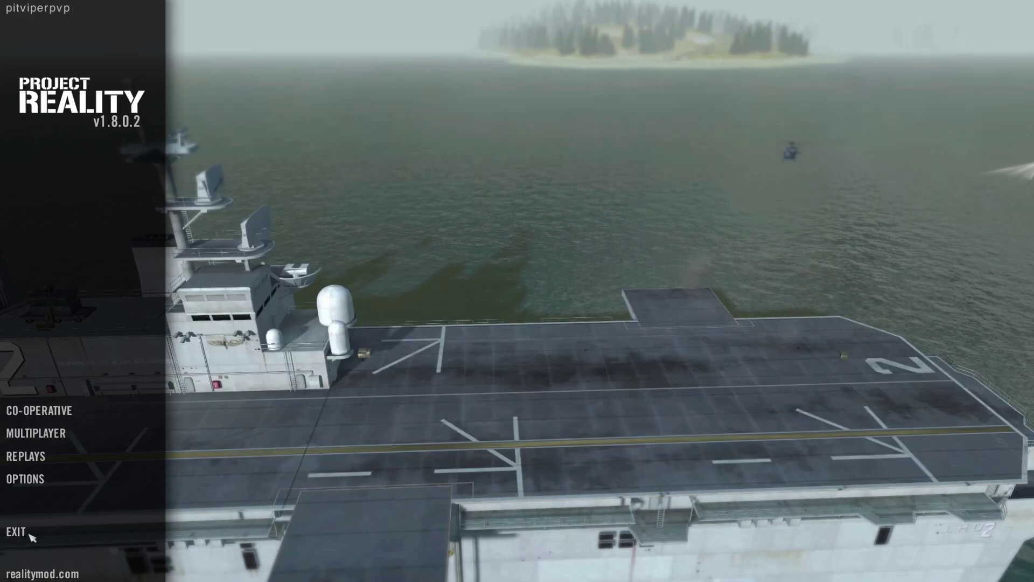
Step: Browse local network servers via MULTIPLAYER > JOIN LOCAL, then return to the main menu
click(75, 434)
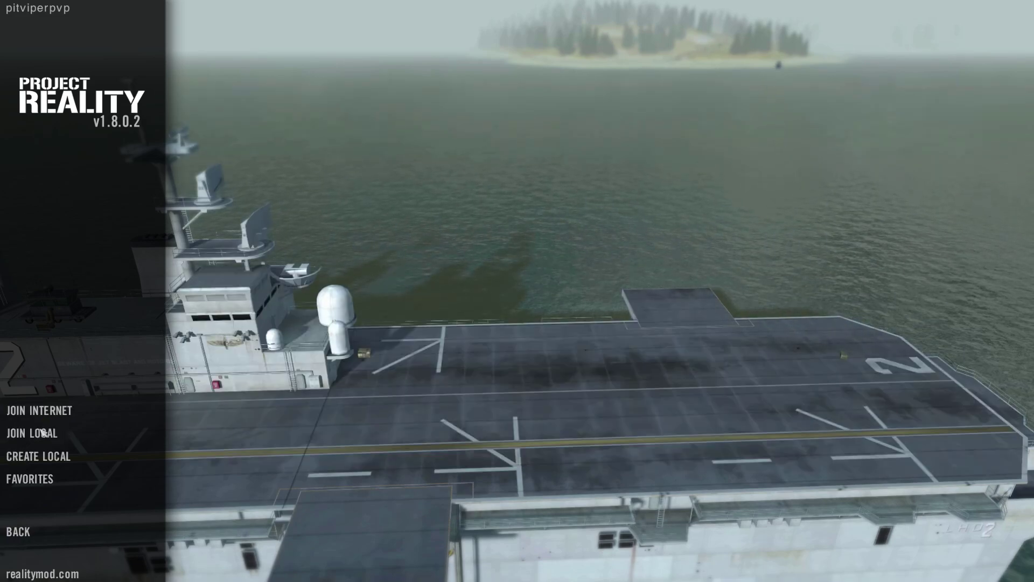
click(71, 435)
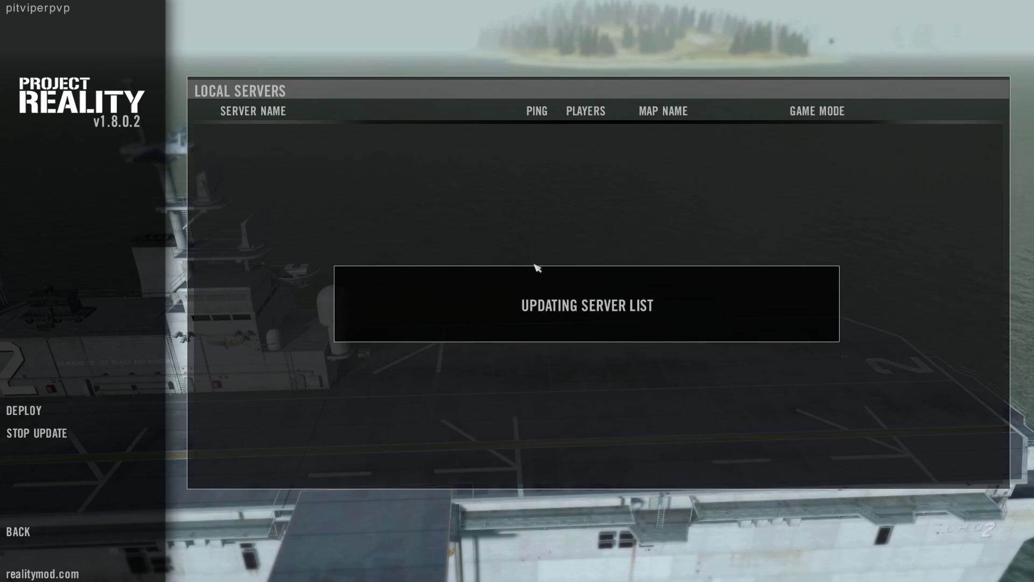
click(32, 527)
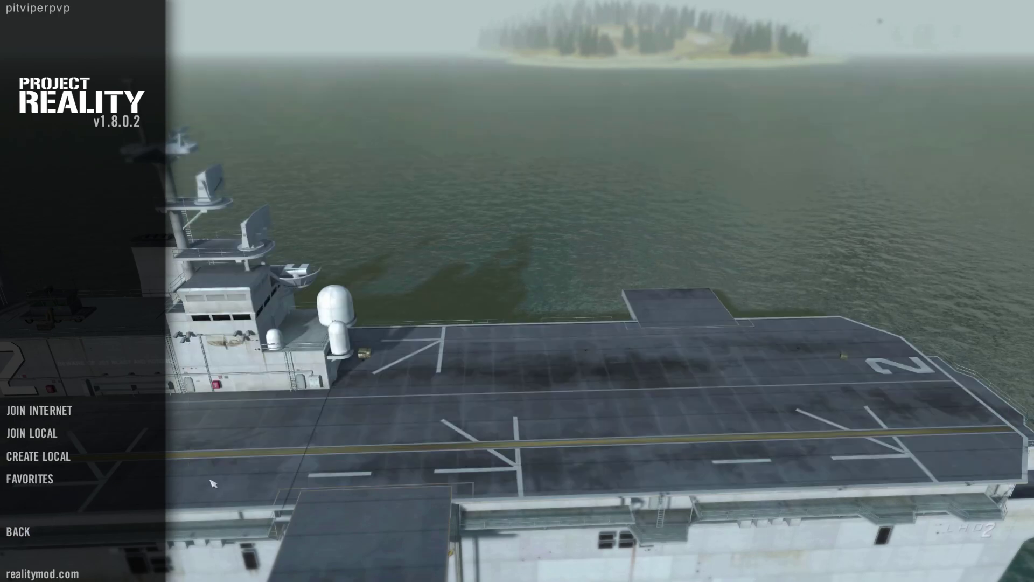
click(12, 531)
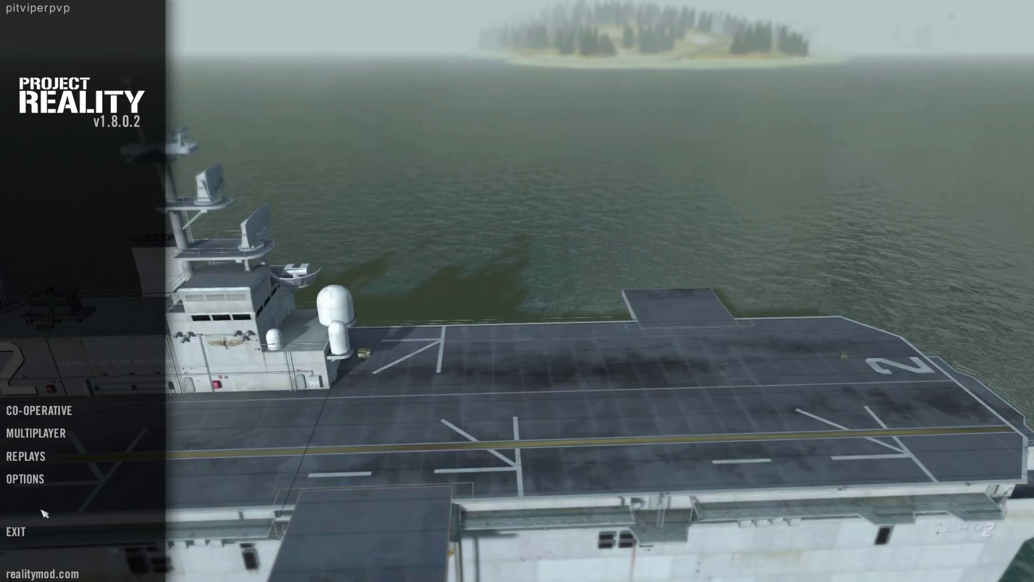
Step: Set audio Effects and Music to 0% and Voice Over to 36%, apply, and return to the main menu
click(29, 487)
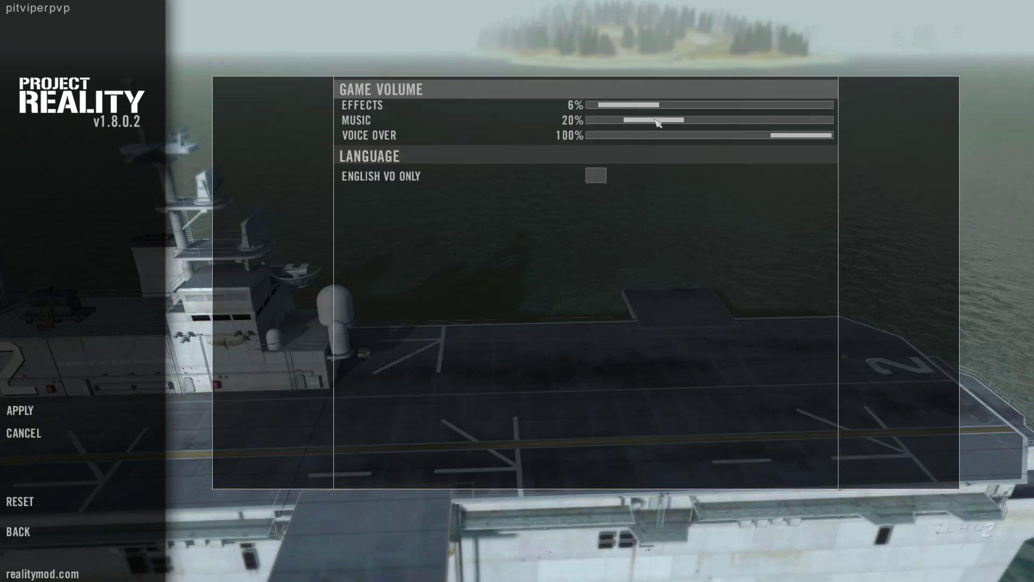
mouse_move(645, 121)
mouse_down()
mouse_move(587, 125)
mouse_move(572, 104)
mouse_up()
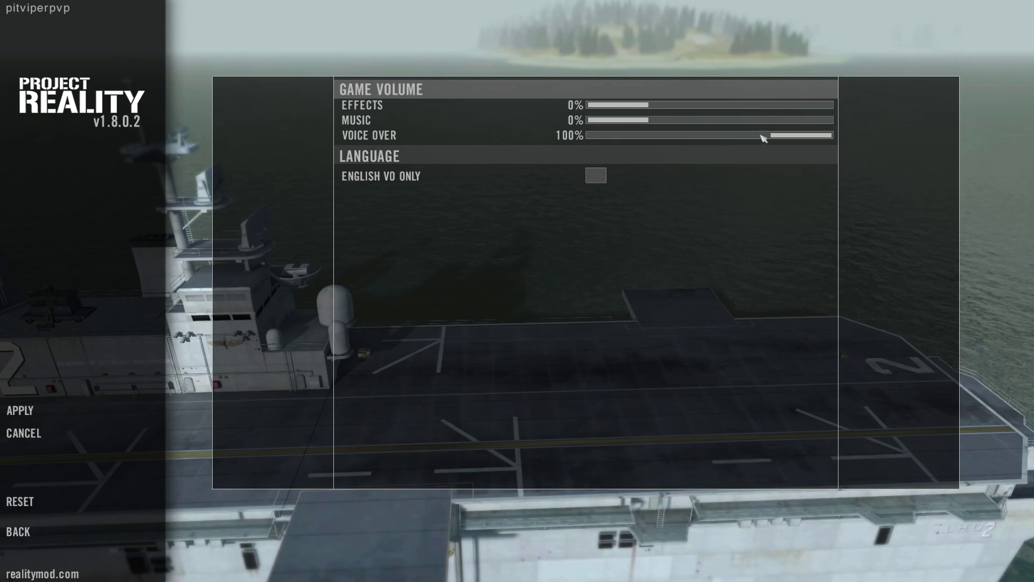
drag(800, 136, 689, 138)
click(20, 410)
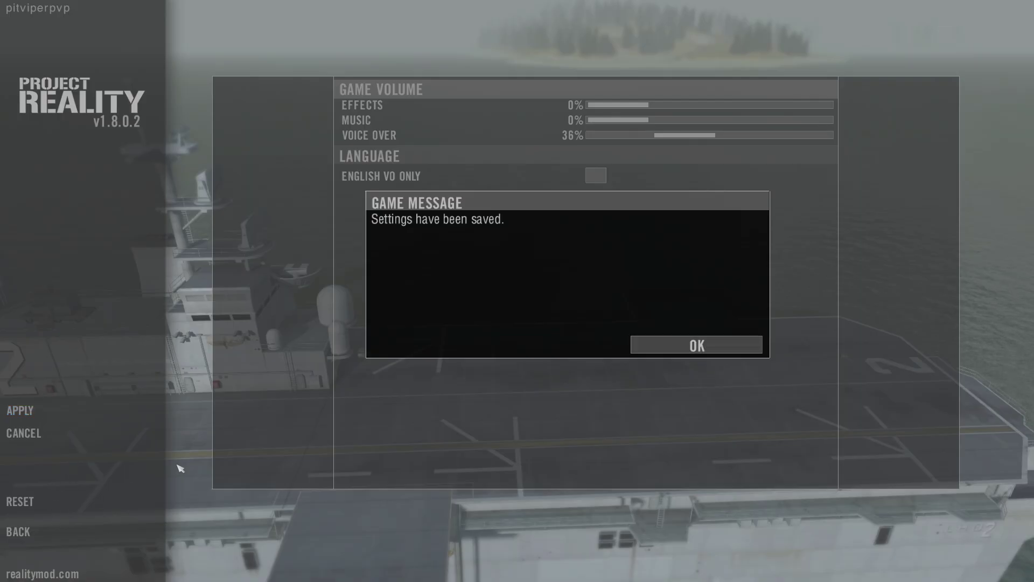
click(686, 354)
click(18, 532)
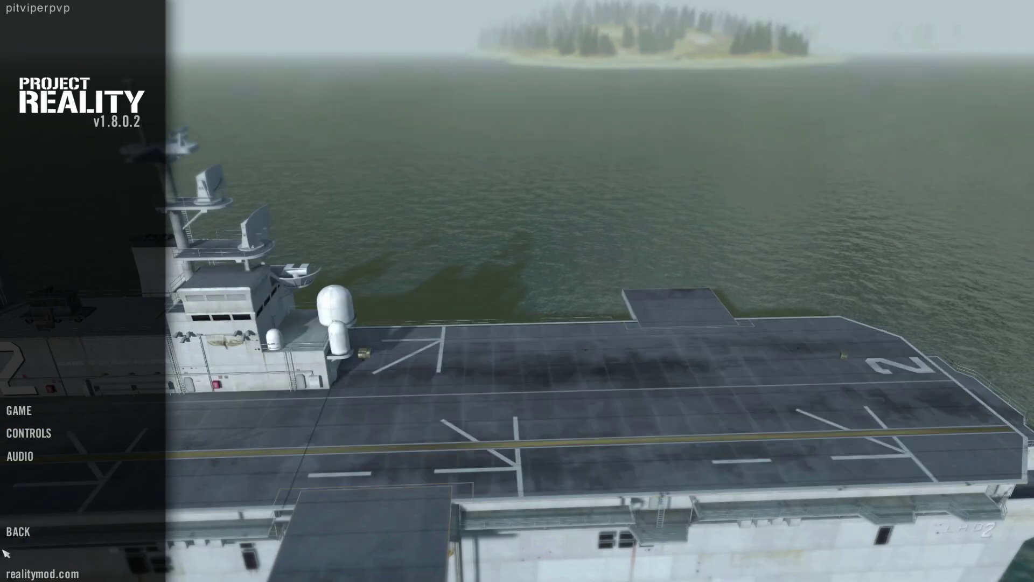
click(17, 532)
Step: Open the internet server browser and select the Unit 777 GAMING and Pro-RP Latino-America #1 servers
click(64, 432)
click(62, 411)
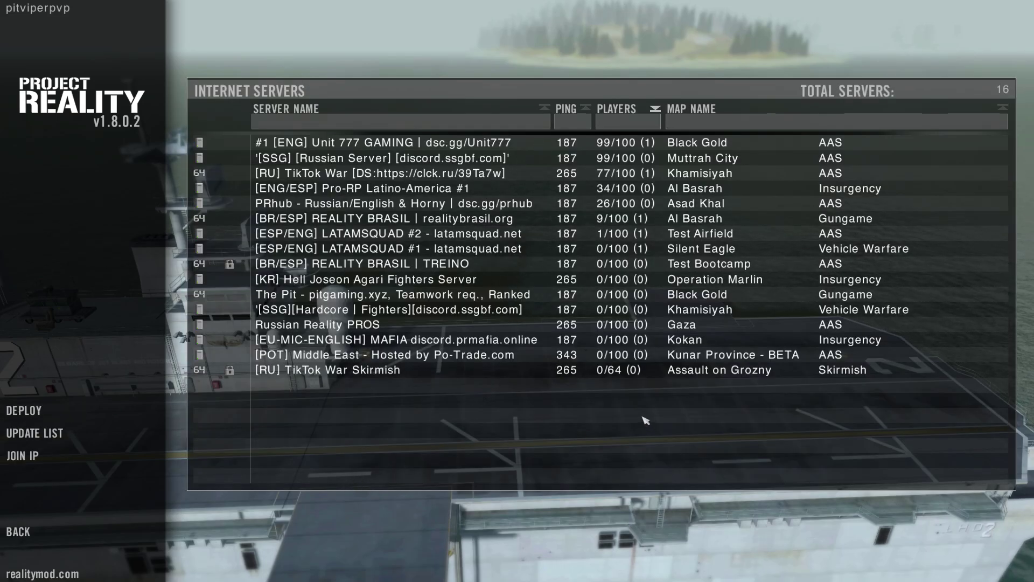
click(335, 143)
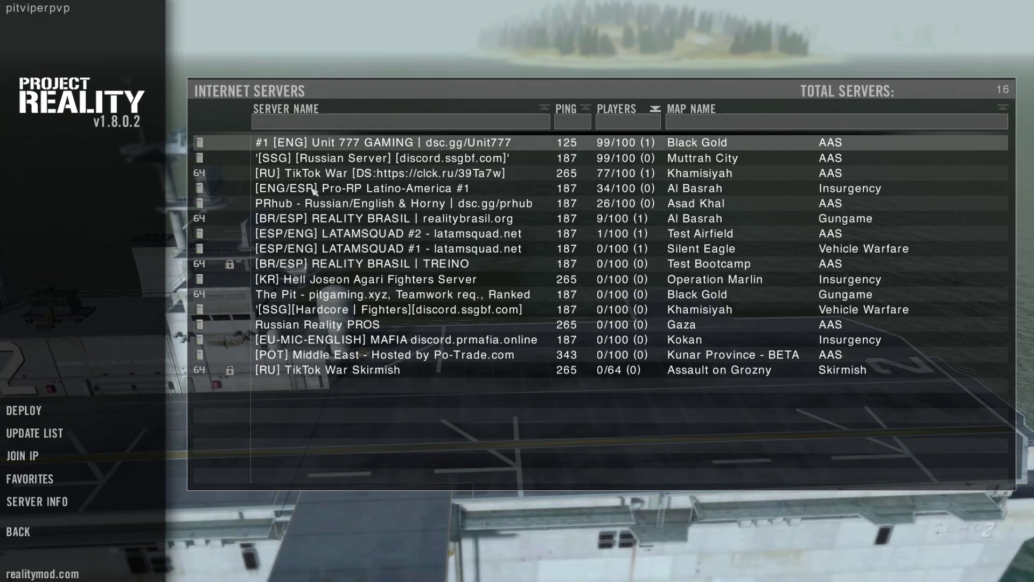
click(305, 190)
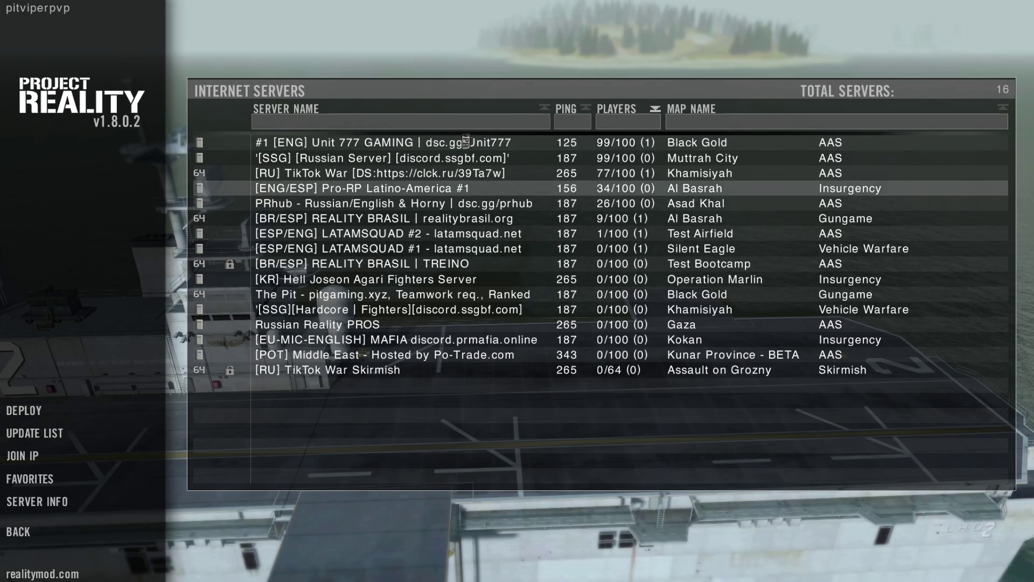
click(467, 143)
click(411, 189)
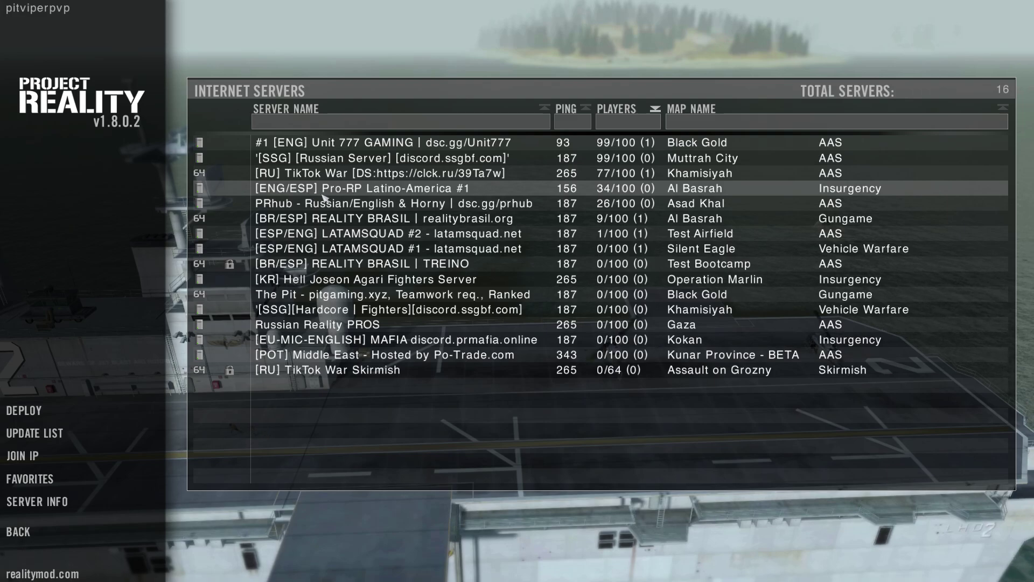
Step: Select the PRhub, TikTok War Skirmish and Unit 777 GAMING servers, then leave the browser
click(395, 208)
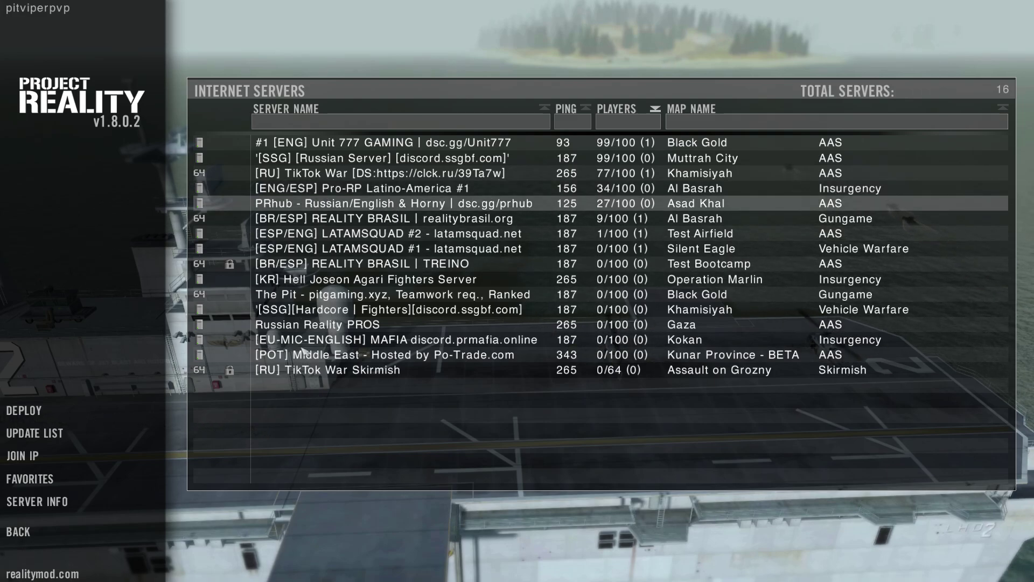
click(294, 371)
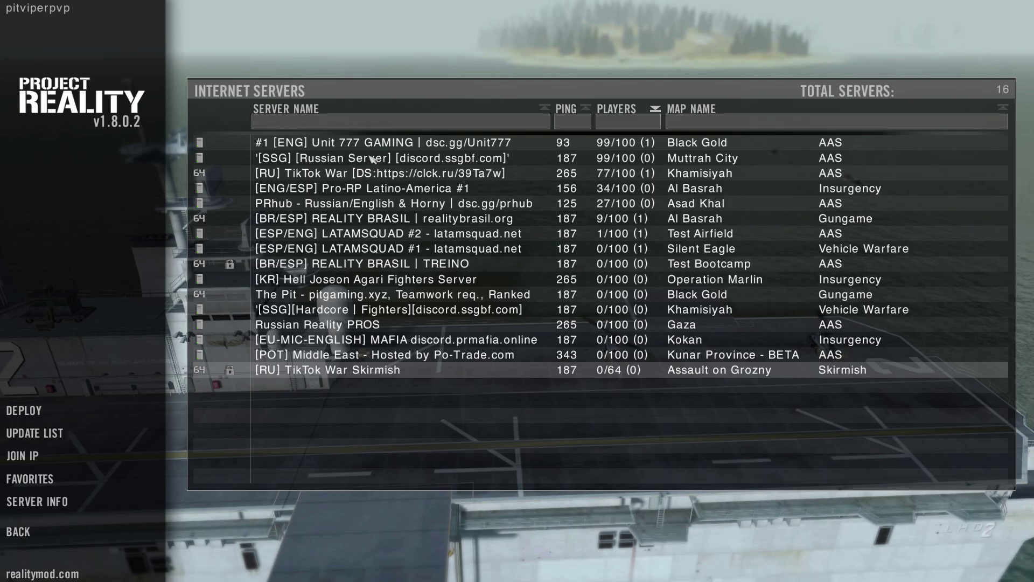
click(353, 144)
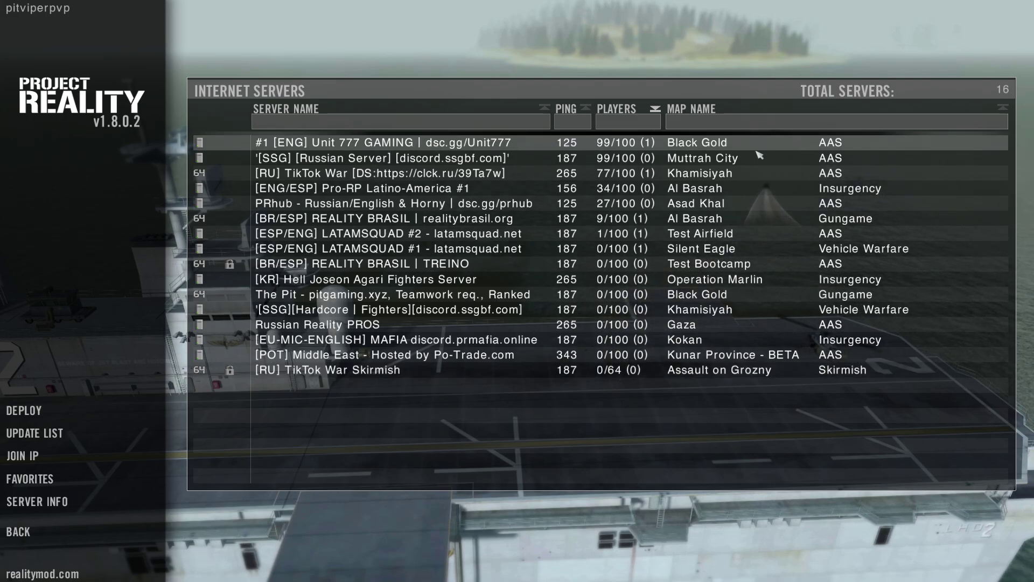
click(36, 538)
click(15, 531)
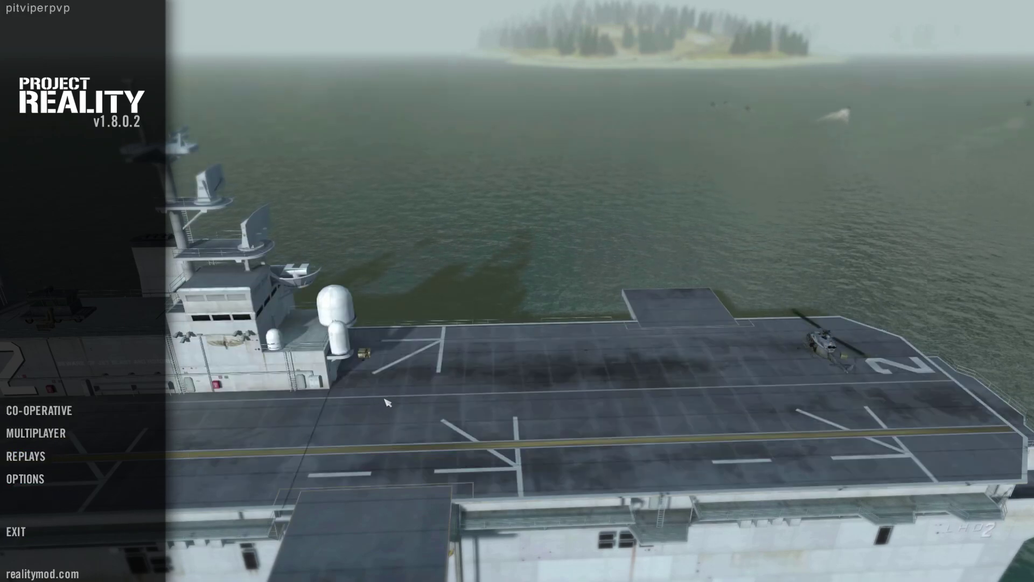